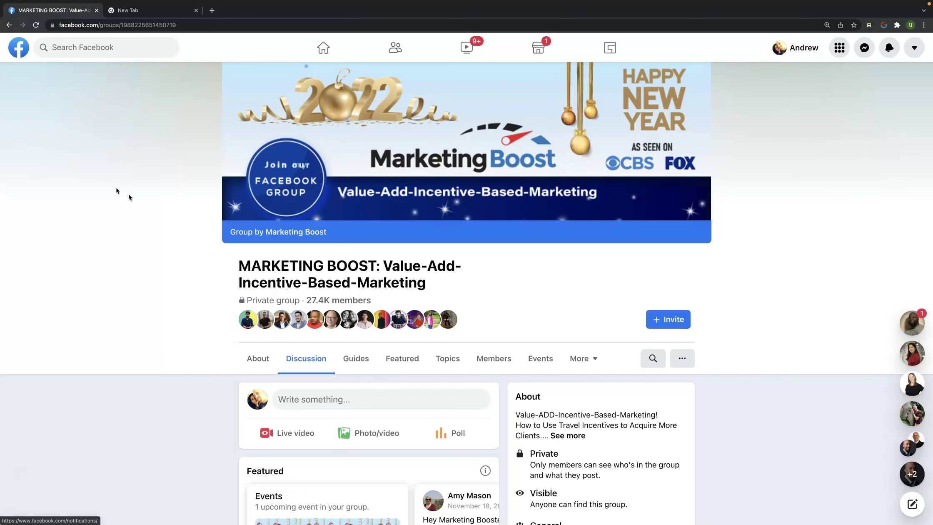
Step: Scroll the Discussion feed to the admin's affiliate-income question (21 reactions, 52 answers)
{"action": "scroll", "coordinate": [362, 279], "scroll_direction": "down", "scroll_amount": 3}
{"action": "scroll", "coordinate": [361, 275], "scroll_direction": "down", "scroll_amount": 2}
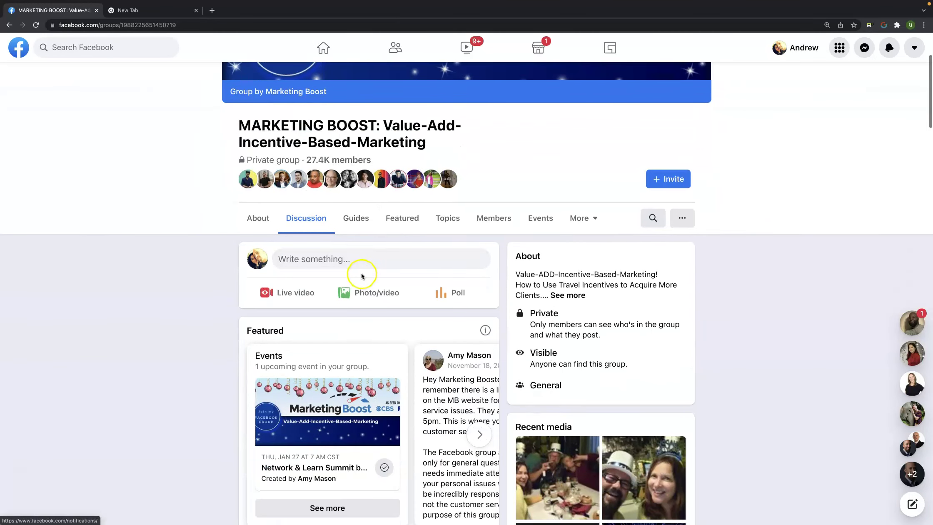
{"action": "mouse_move", "coordinate": [324, 155]}
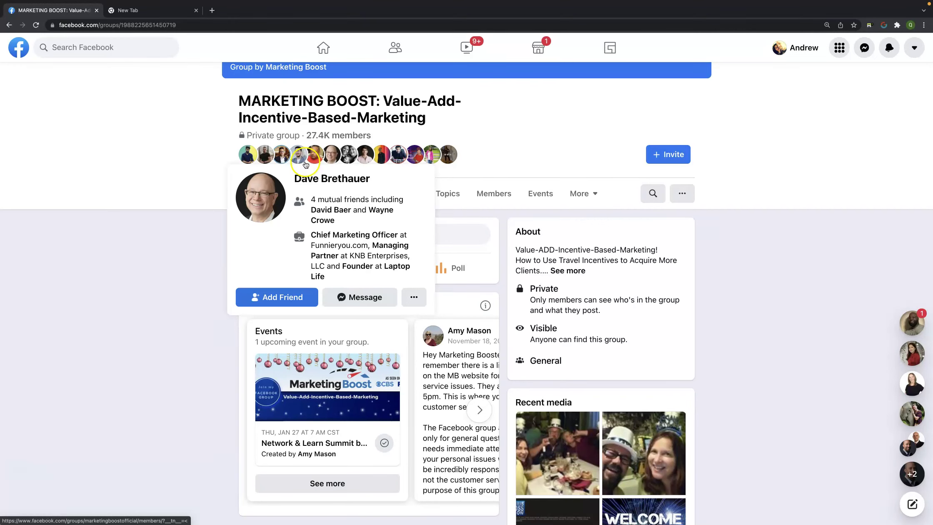
{"action": "scroll", "coordinate": [204, 214], "scroll_direction": "down", "scroll_amount": 2}
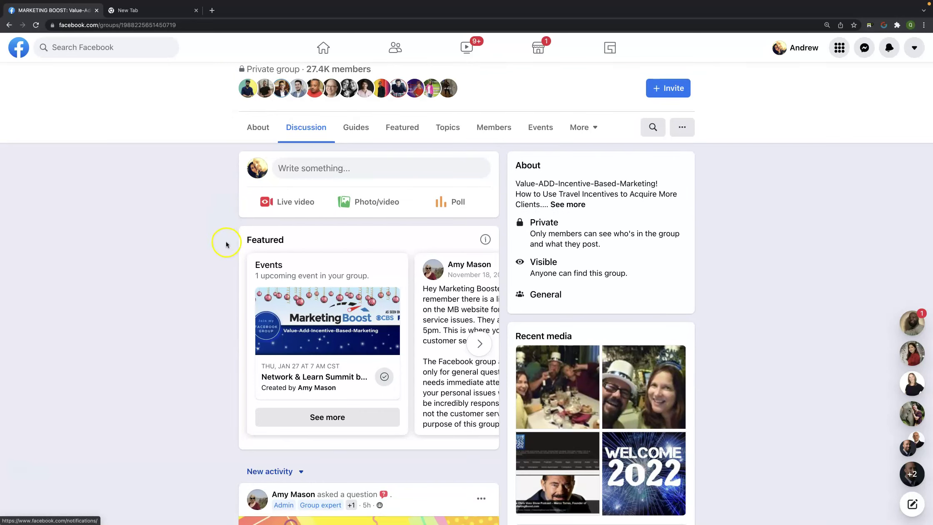
{"action": "scroll", "coordinate": [226, 244], "scroll_direction": "down", "scroll_amount": 1}
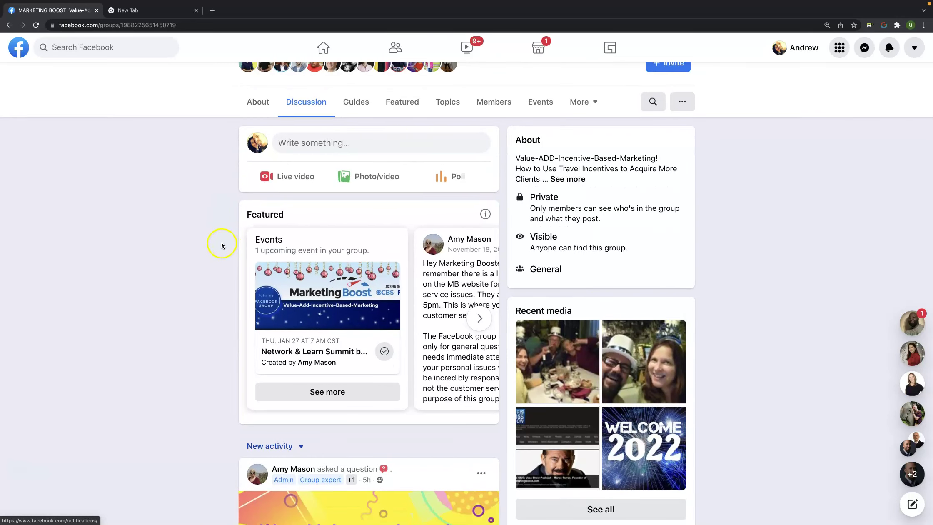
{"action": "scroll", "coordinate": [222, 245], "scroll_direction": "down", "scroll_amount": 2}
{"action": "scroll", "coordinate": [223, 245], "scroll_direction": "down", "scroll_amount": 2}
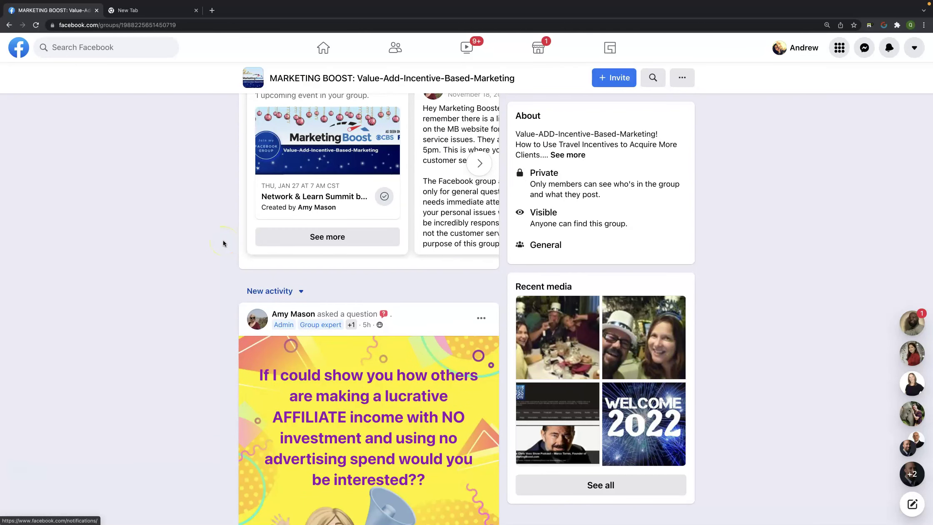
{"action": "scroll", "coordinate": [223, 244], "scroll_direction": "down", "scroll_amount": 1}
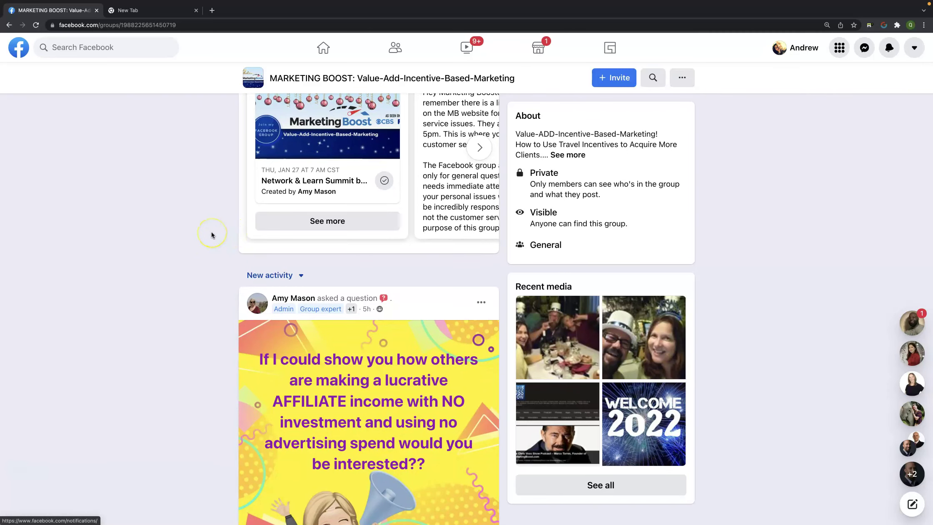
{"action": "scroll", "coordinate": [211, 235], "scroll_direction": "down", "scroll_amount": 1}
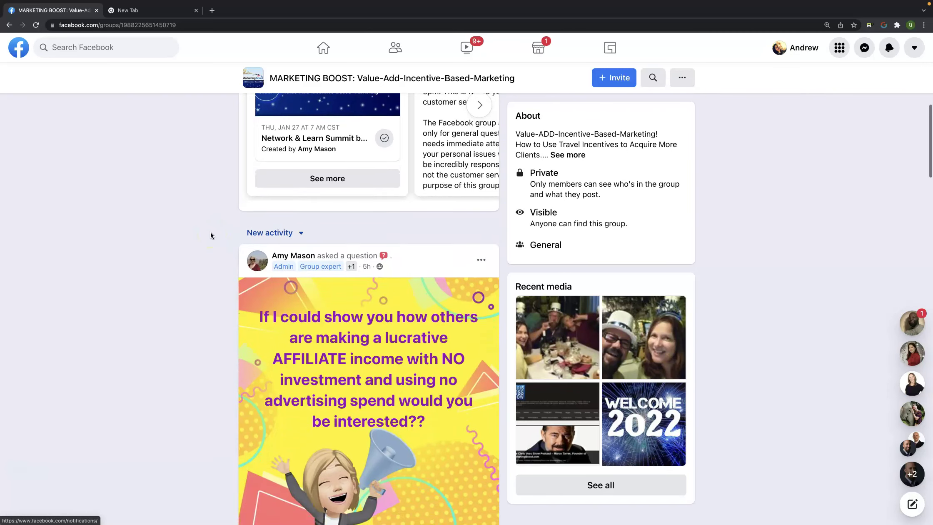
{"action": "scroll", "coordinate": [209, 235], "scroll_direction": "down", "scroll_amount": 1}
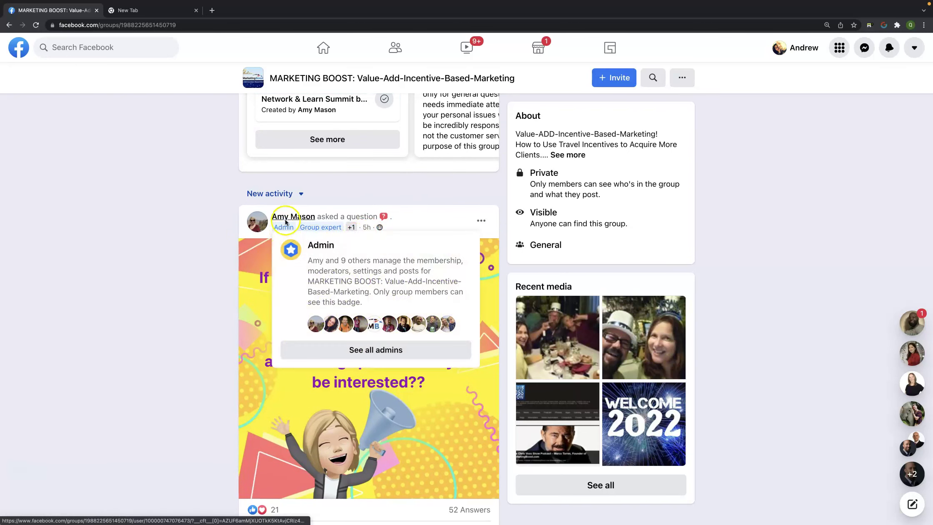
Step: Scroll further so the post's 21-reaction count and latest answers 'Heck yeah!' and 'Yes' show
{"action": "scroll", "coordinate": [185, 252], "scroll_direction": "down", "scroll_amount": 1}
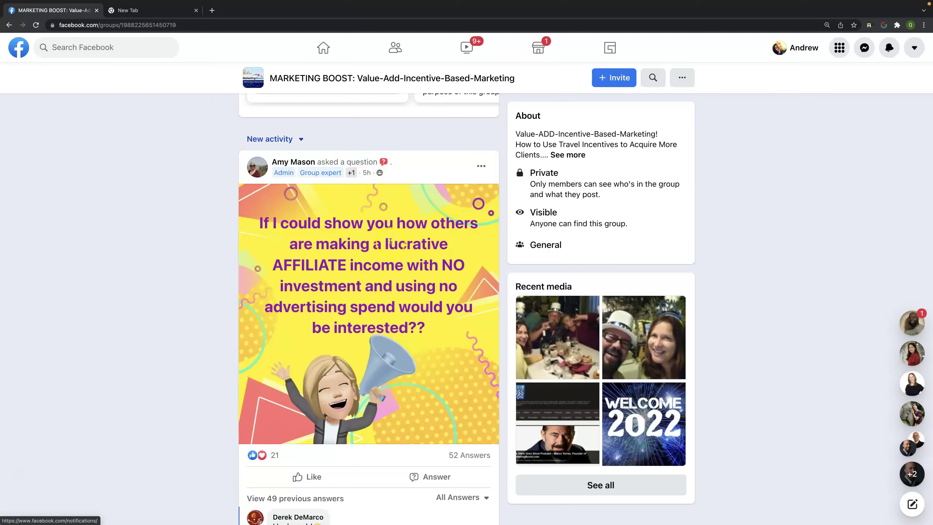
{"action": "scroll", "coordinate": [390, 242], "scroll_direction": "down", "scroll_amount": 1}
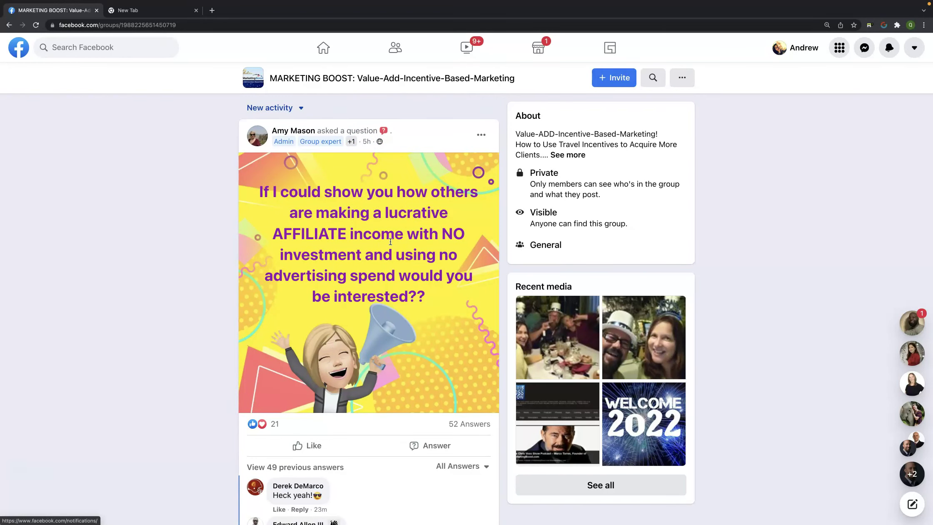
{"action": "scroll", "coordinate": [391, 242], "scroll_direction": "down", "scroll_amount": 3}
{"action": "mouse_move", "coordinate": [277, 351]}
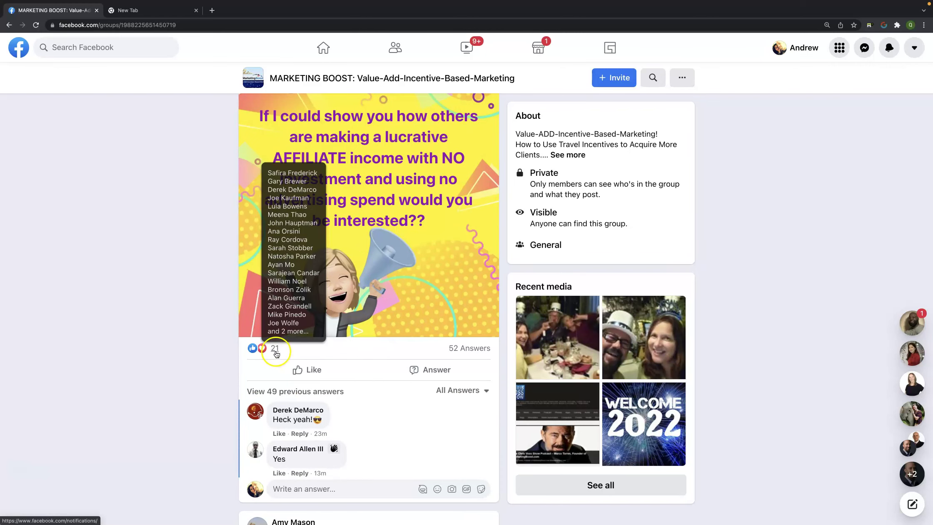
Step: Open the 21-reactor list under the Post Friender panel and scroll through the reactors
{"action": "left_click", "coordinate": [275, 353]}
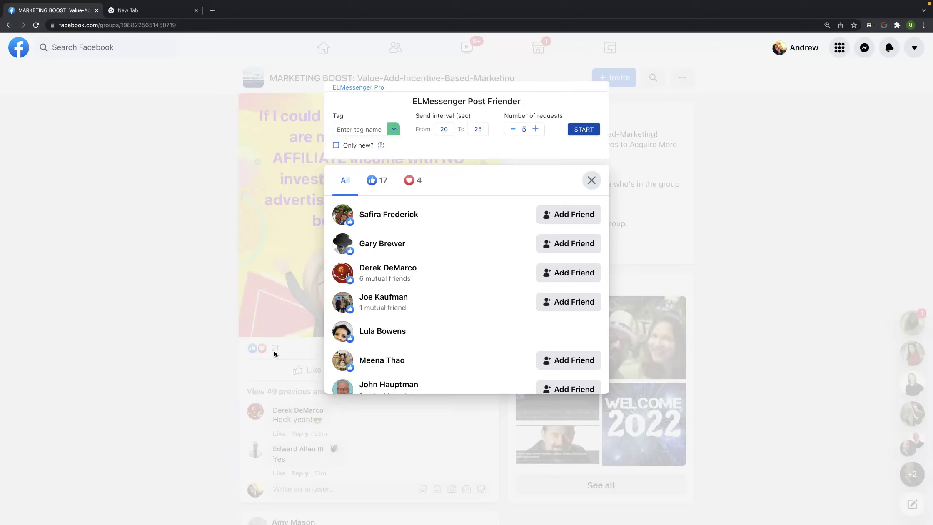
{"action": "scroll", "coordinate": [482, 326], "scroll_direction": "down", "scroll_amount": 5}
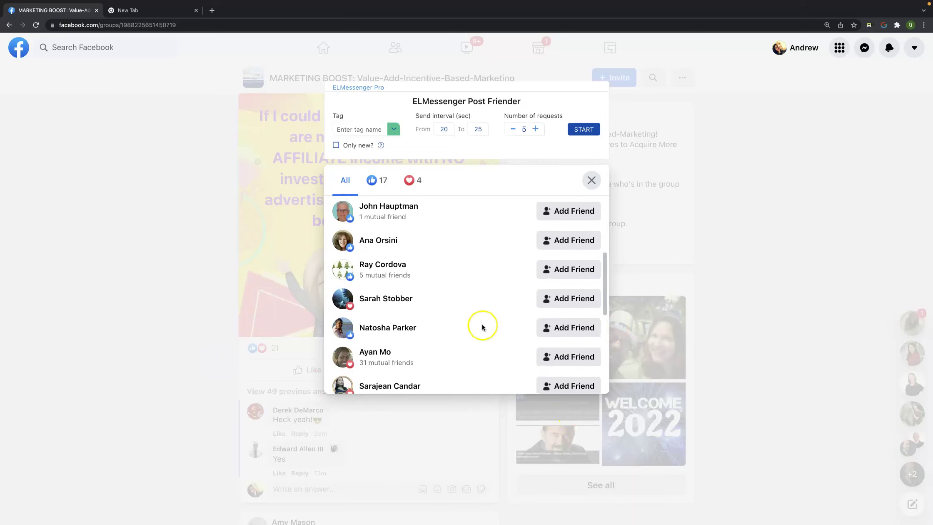
{"action": "scroll", "coordinate": [482, 327], "scroll_direction": "down", "scroll_amount": 5}
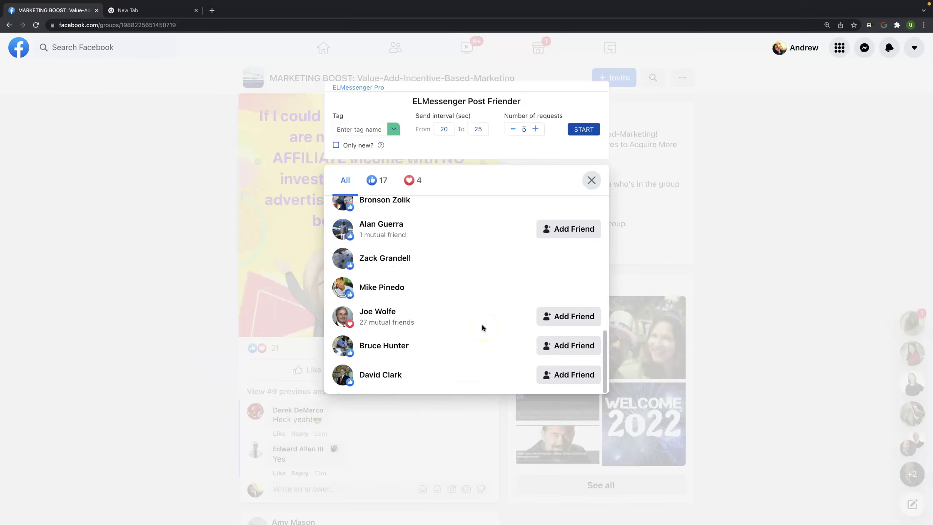
{"action": "scroll", "coordinate": [482, 326], "scroll_direction": "up", "scroll_amount": 1}
{"action": "scroll", "coordinate": [482, 325], "scroll_direction": "up", "scroll_amount": 1}
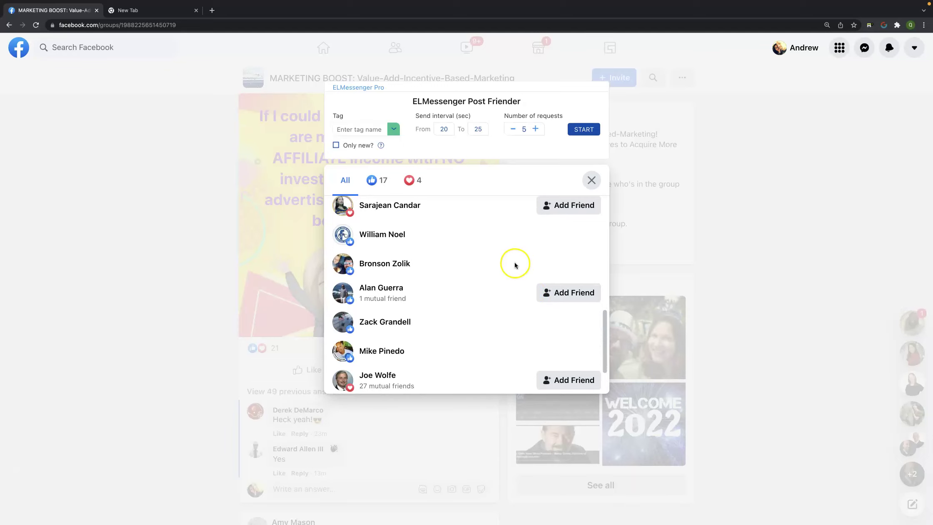
{"action": "scroll", "coordinate": [509, 265], "scroll_direction": "up", "scroll_amount": 1}
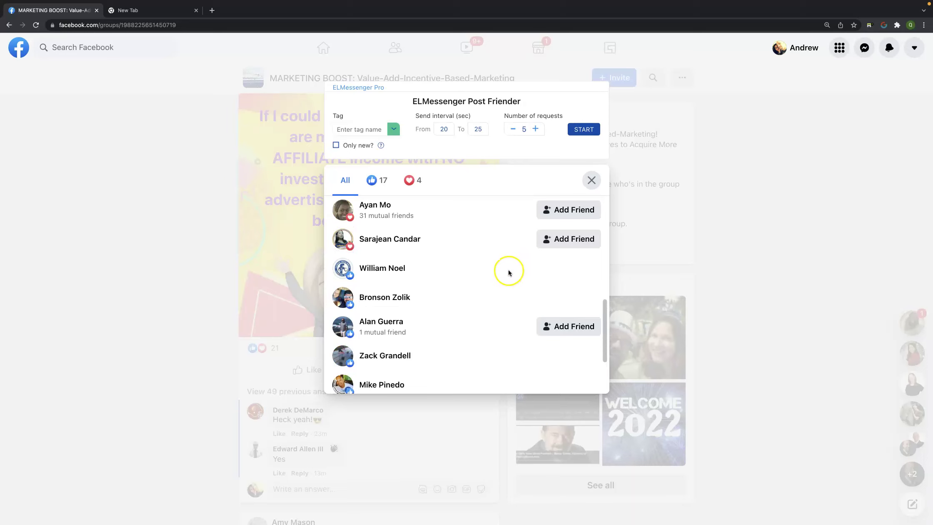
{"action": "scroll", "coordinate": [509, 272], "scroll_direction": "up", "scroll_amount": 10}
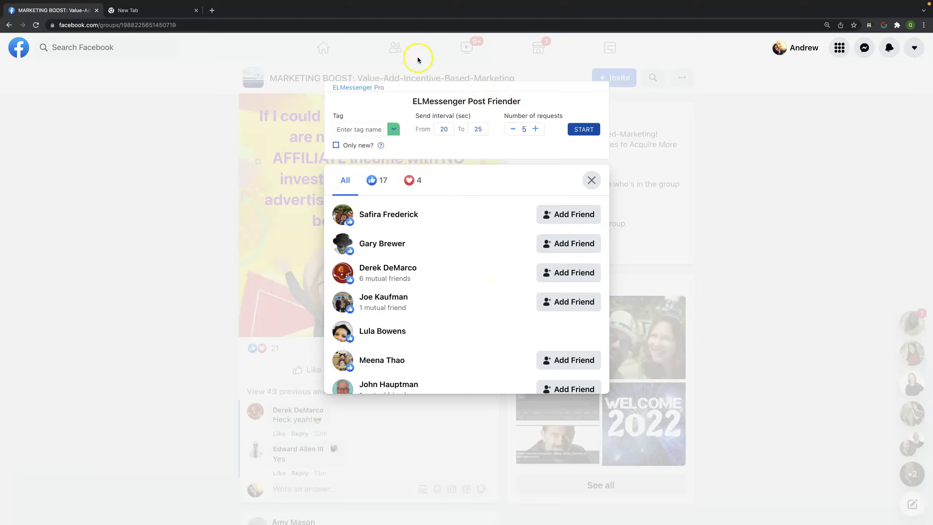
Step: Set the Post Friender tag to Marketing Boost by searching 'mark'
{"action": "left_click", "coordinate": [389, 130]}
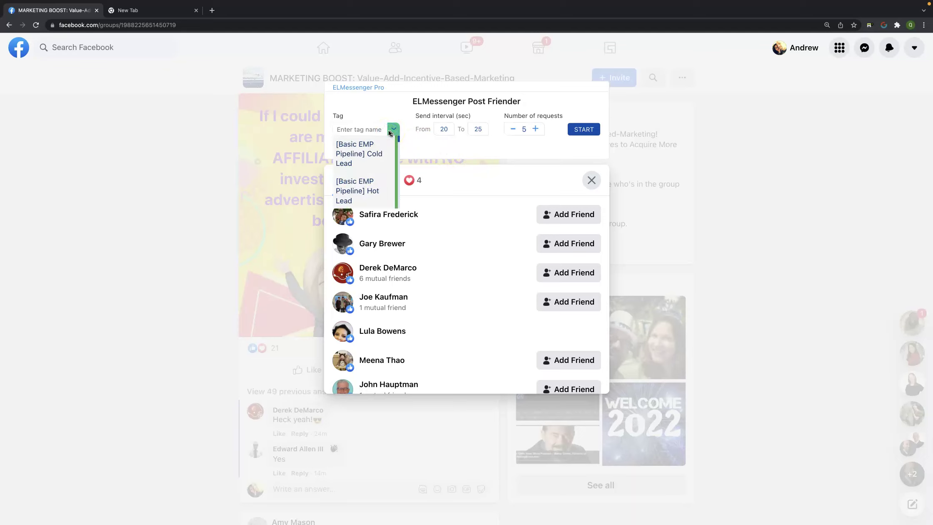
{"action": "left_click", "coordinate": [366, 131]}
{"action": "type", "text": "mark"}
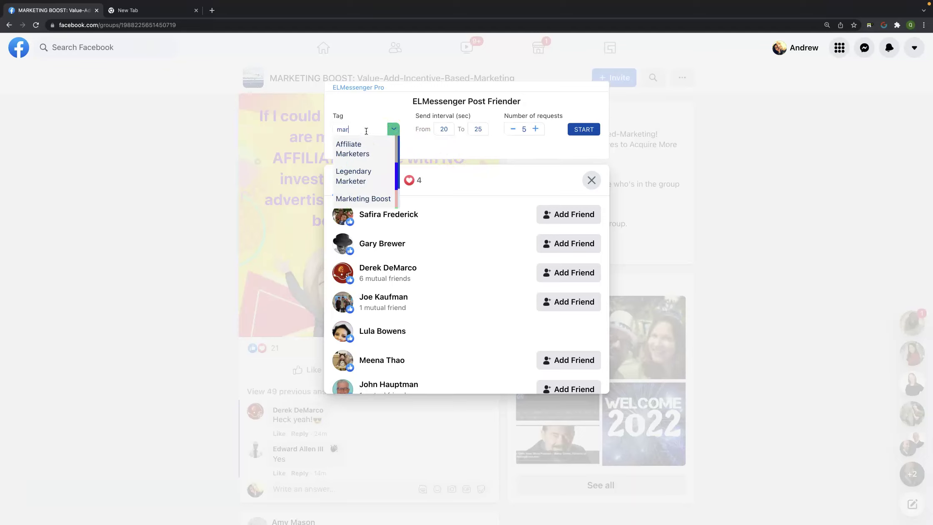
{"action": "left_click", "coordinate": [377, 198]}
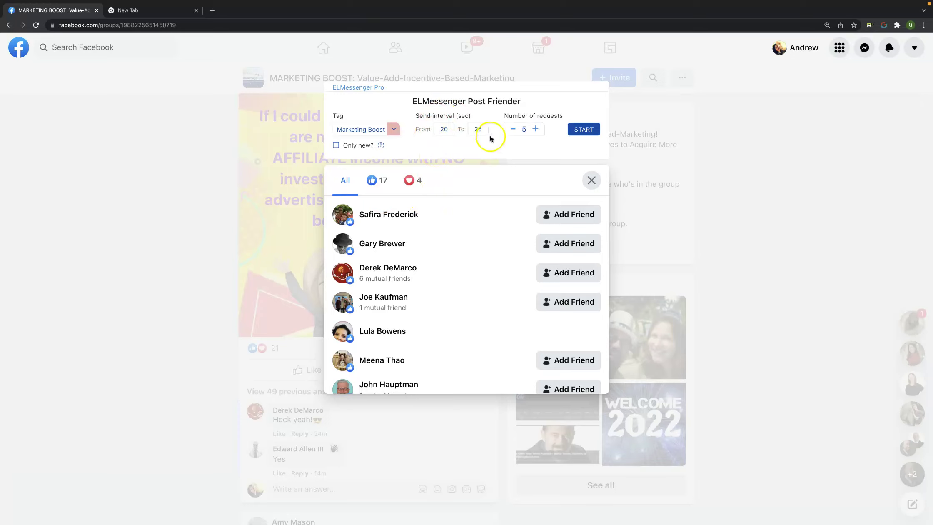
Step: Raise the number of requests to 25, keeping the 20–25 second interval
{"action": "left_click", "coordinate": [535, 129]}
{"action": "left_click", "coordinate": [535, 130]}
{"action": "left_click", "coordinate": [535, 129]}
{"action": "left_click", "coordinate": [535, 129]}
{"action": "left_click", "coordinate": [535, 129]}
{"action": "left_click", "coordinate": [535, 129]}
{"action": "left_click", "coordinate": [535, 129]}
{"action": "left_click", "coordinate": [534, 129]}
{"action": "left_click", "coordinate": [535, 130]}
{"action": "left_click", "coordinate": [535, 129]}
{"action": "left_click", "coordinate": [535, 130]}
{"action": "left_click", "coordinate": [535, 129]}
{"action": "left_click", "coordinate": [535, 130]}
{"action": "left_click", "coordinate": [535, 129]}
{"action": "left_click", "coordinate": [535, 129]}
{"action": "left_click", "coordinate": [535, 129]}
{"action": "left_click", "coordinate": [535, 129]}
{"action": "left_click", "coordinate": [535, 129]}
{"action": "left_click", "coordinate": [535, 129]}
{"action": "left_click", "coordinate": [535, 129]}
Step: Start the Post Friender sending friend requests to the post's reactors
{"action": "left_click", "coordinate": [583, 129]}
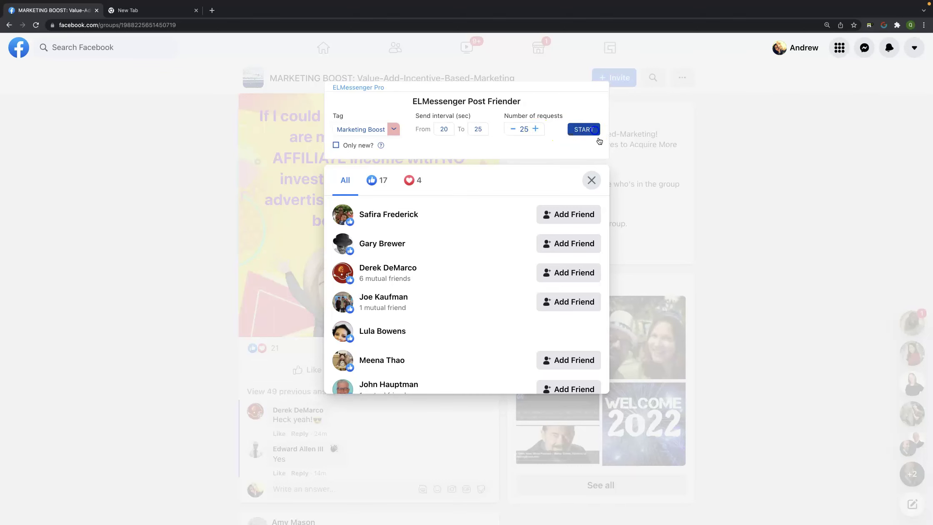